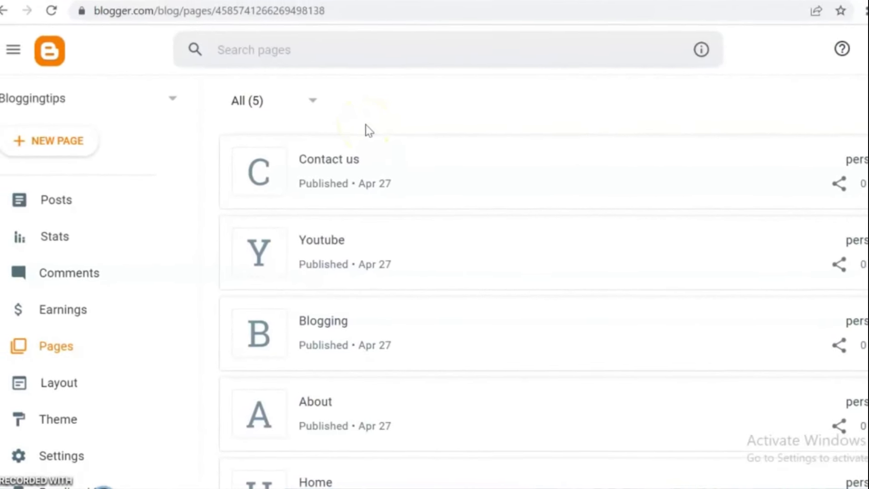
- Filter the Pages list by status to show only Published (5) pages
{"action": "left_click", "coordinate": [313, 100]}
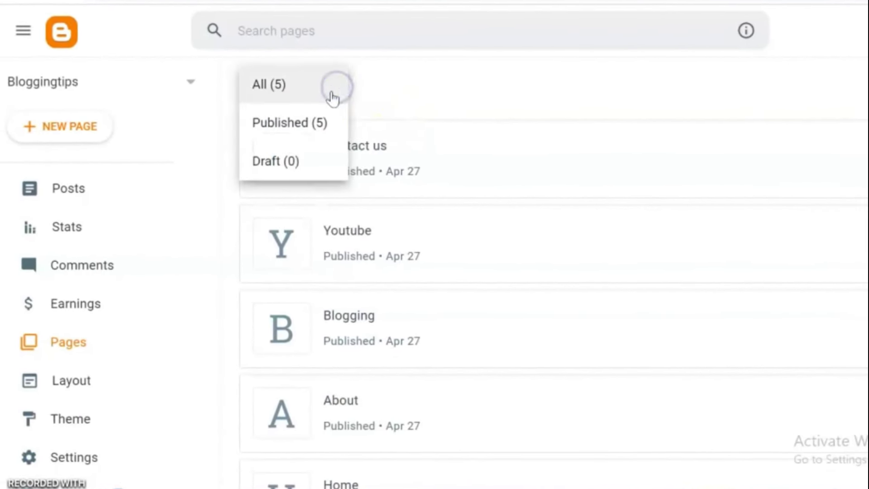
{"action": "left_click", "coordinate": [287, 121]}
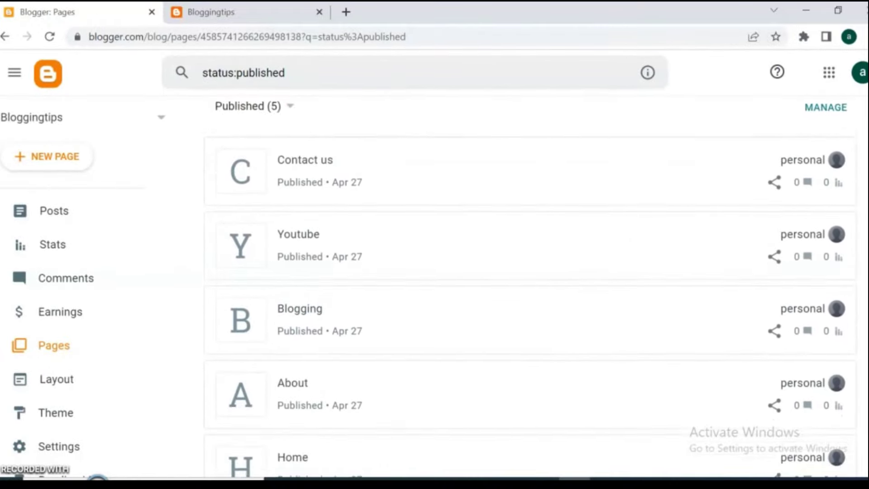
{"action": "scroll", "coordinate": [529, 290], "scroll_direction": "down", "scroll_amount": 1}
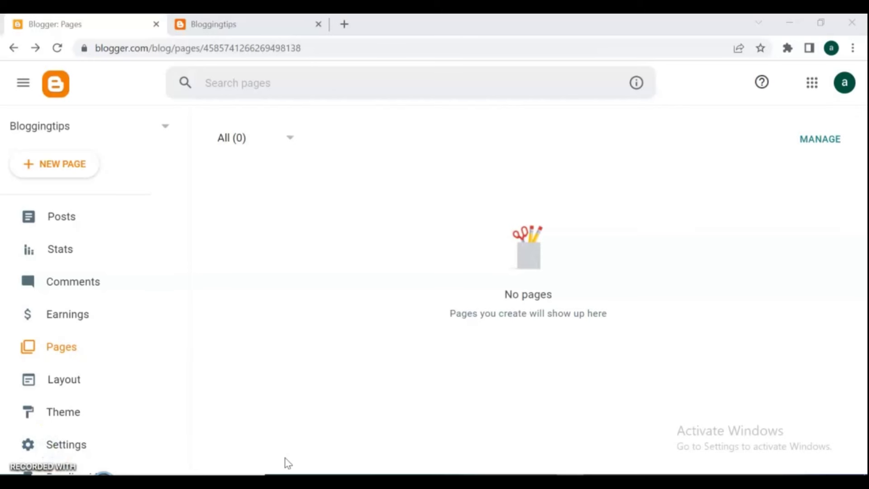
{"action": "mouse_move", "coordinate": [189, 329]}
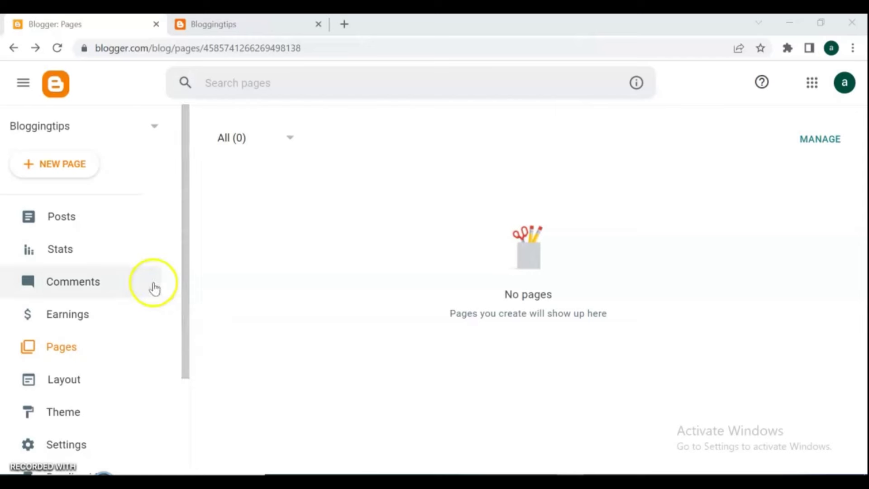
{"action": "left_click", "coordinate": [95, 221]}
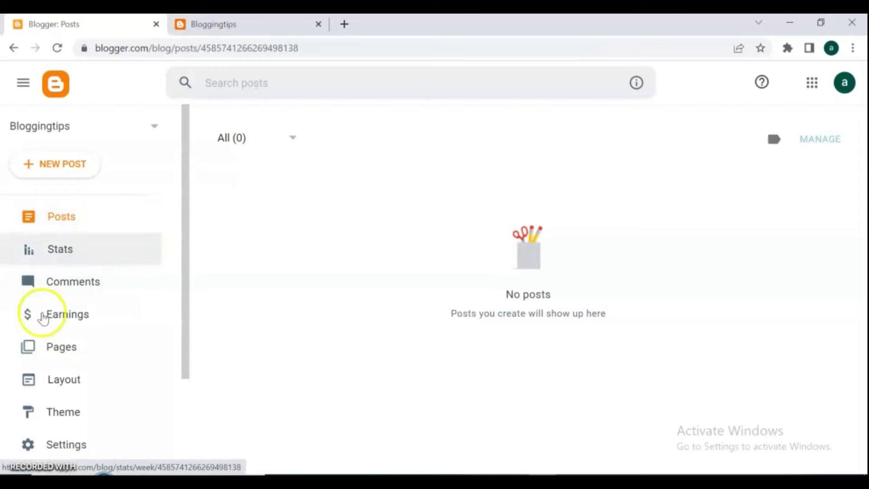
{"action": "left_click", "coordinate": [51, 345]}
{"action": "left_click", "coordinate": [95, 221]}
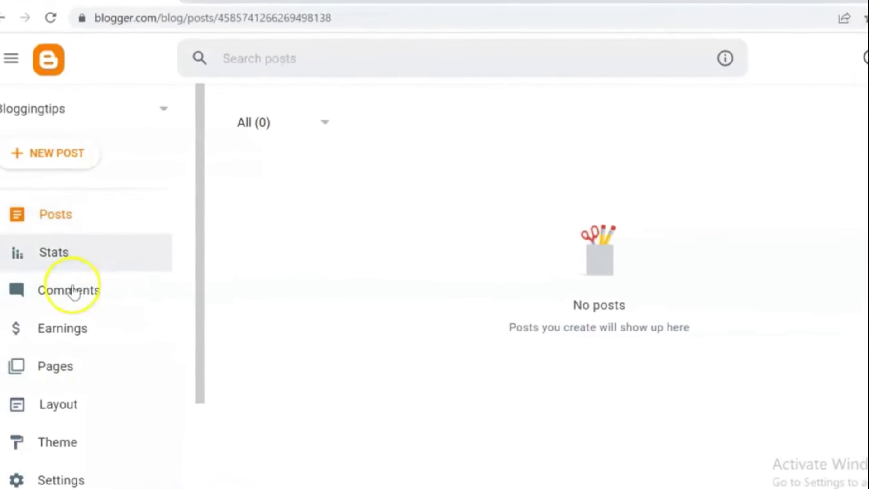
{"action": "left_click", "coordinate": [87, 390]}
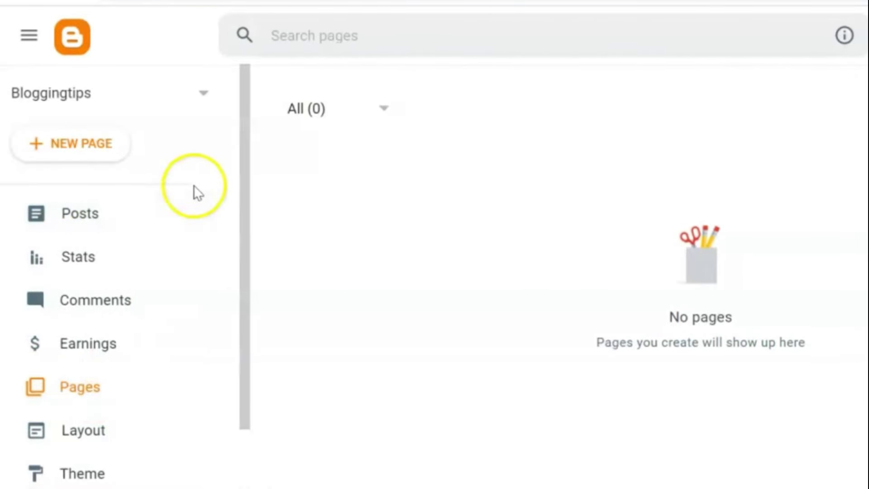
{"action": "left_click", "coordinate": [59, 143]}
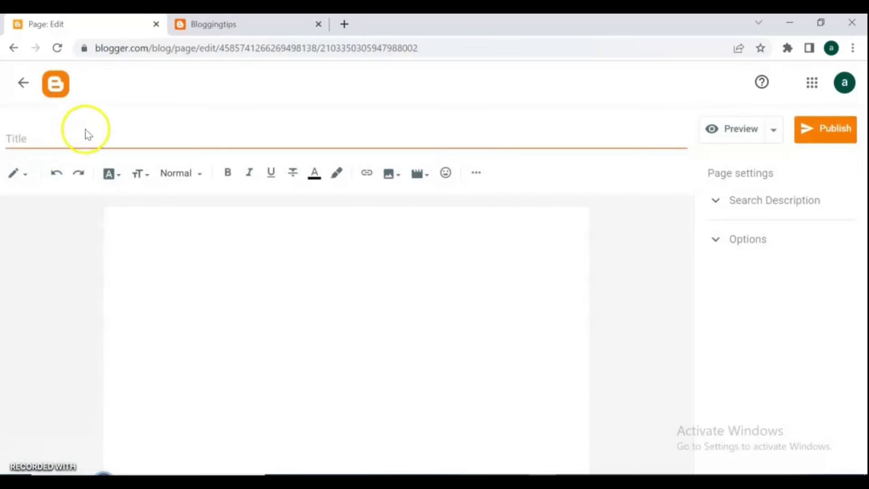
- Publish a new page titled 'Home' and return to the Pages list for another page
{"action": "left_click", "coordinate": [62, 135]}
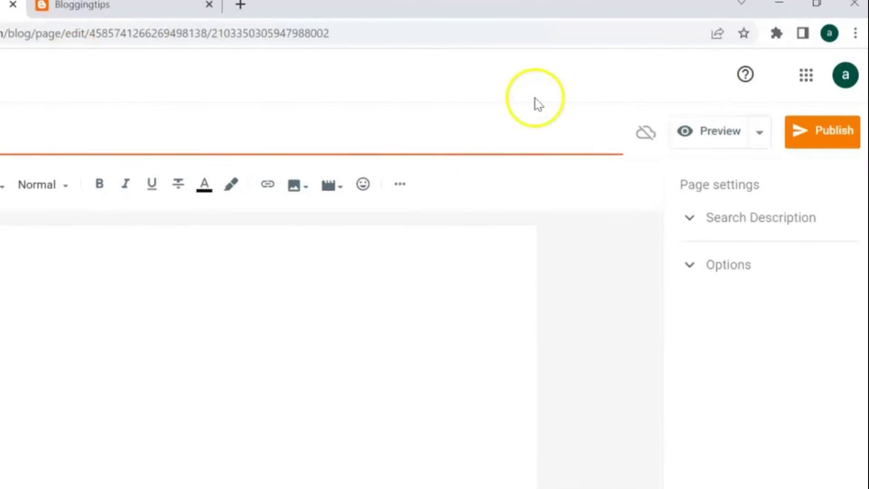
{"action": "left_click", "coordinate": [822, 138]}
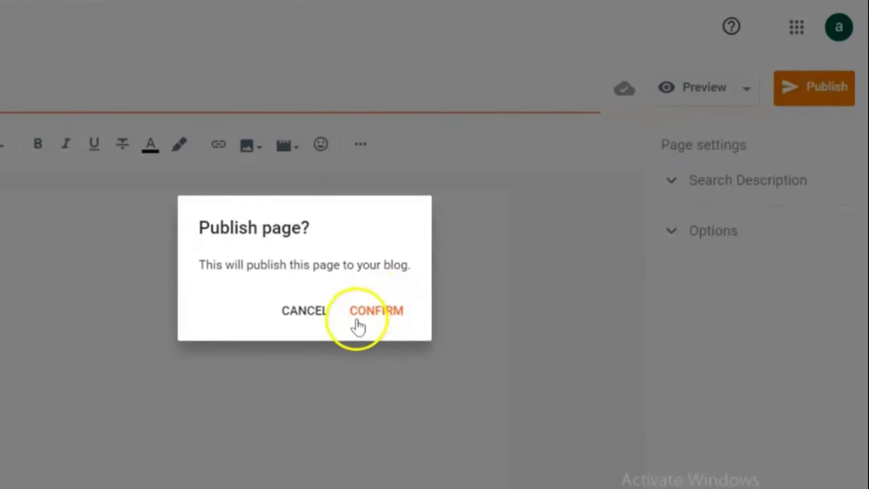
{"action": "left_click", "coordinate": [374, 319]}
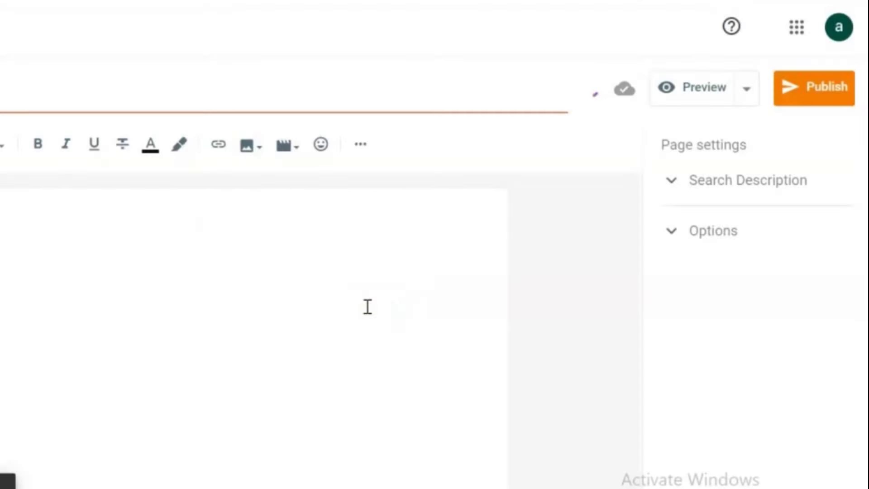
{"action": "left_click", "coordinate": [20, 111]}
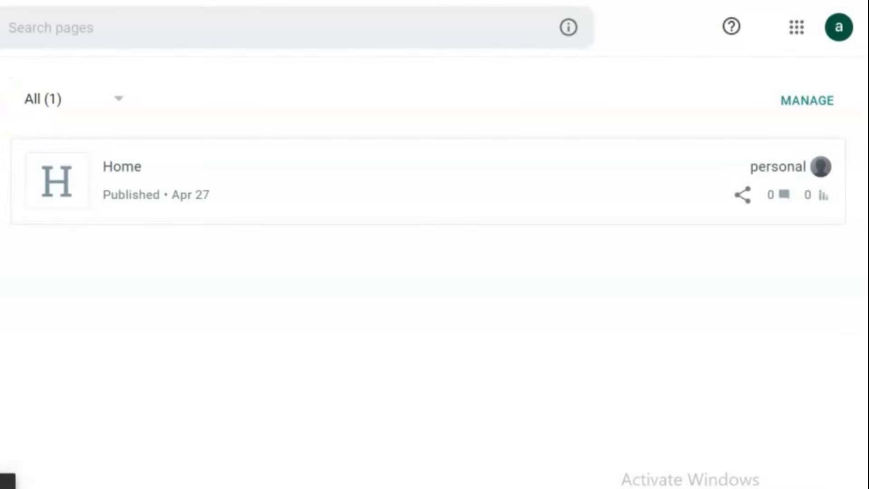
{"action": "left_click", "coordinate": [47, 166]}
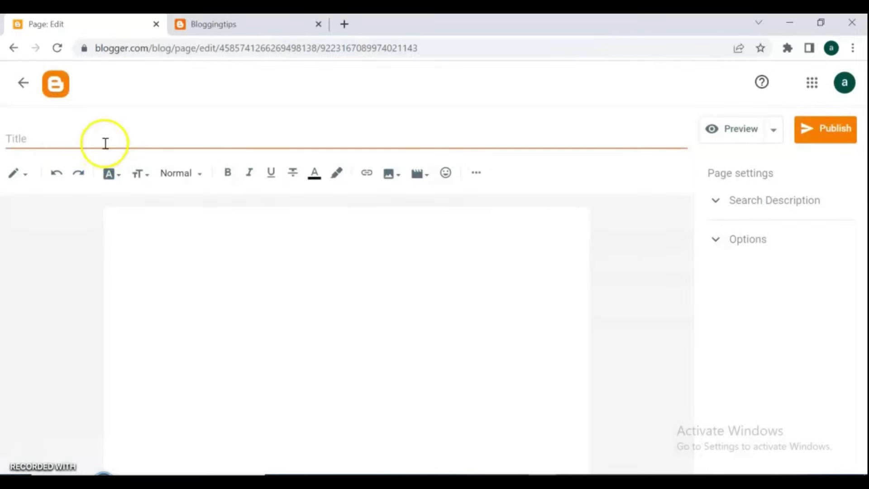
- Title a new page 'About' and publish it
{"action": "left_click", "coordinate": [102, 139]}
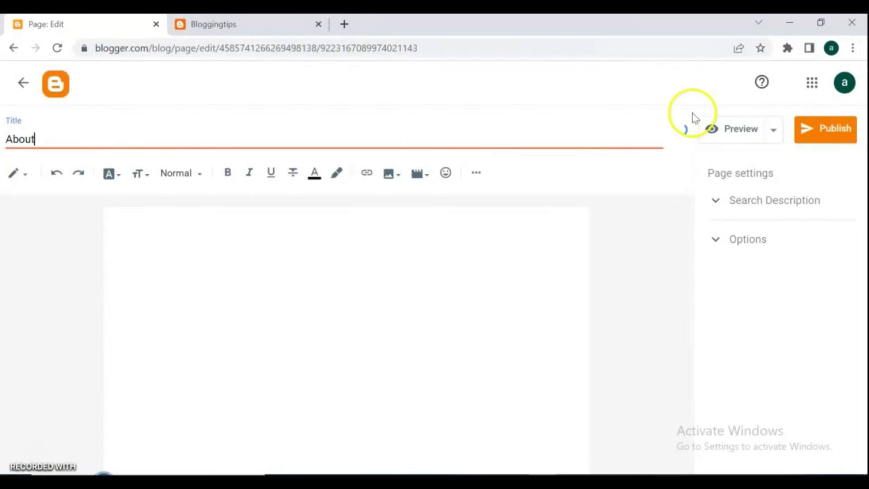
{"action": "left_click", "coordinate": [849, 129]}
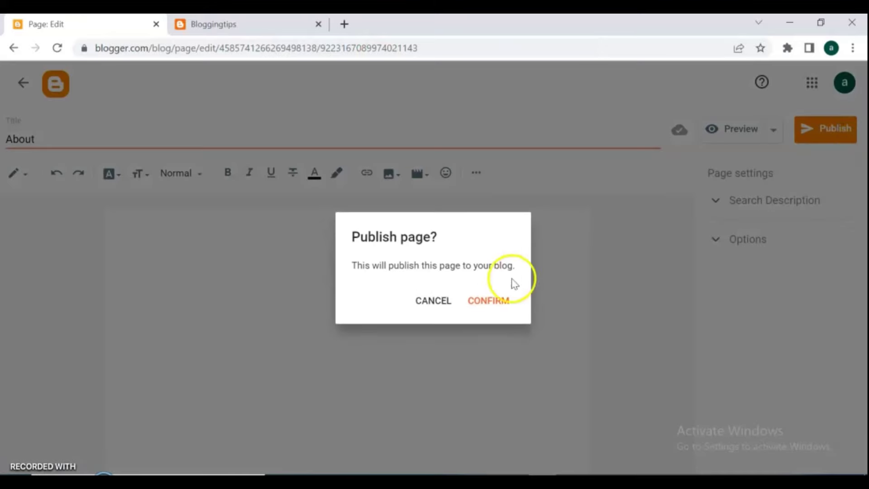
{"action": "left_click", "coordinate": [486, 300]}
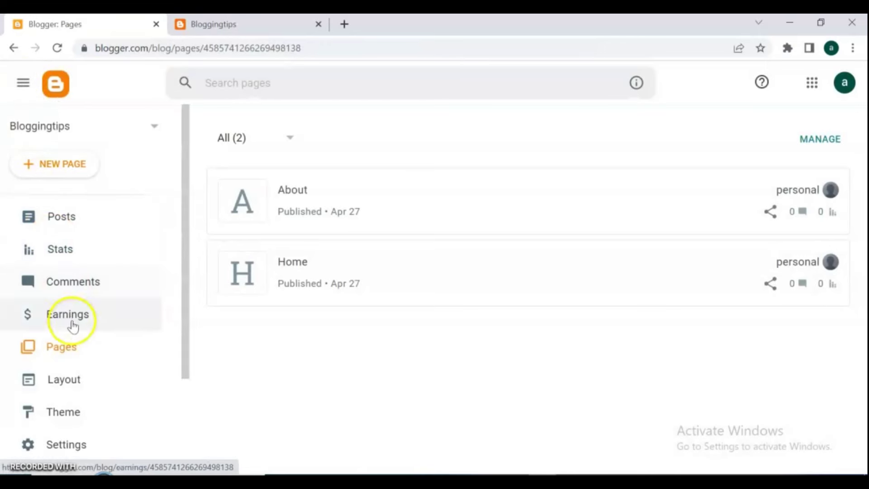
- Create a third page titled 'Blogging' and publish it
{"action": "left_click", "coordinate": [74, 164]}
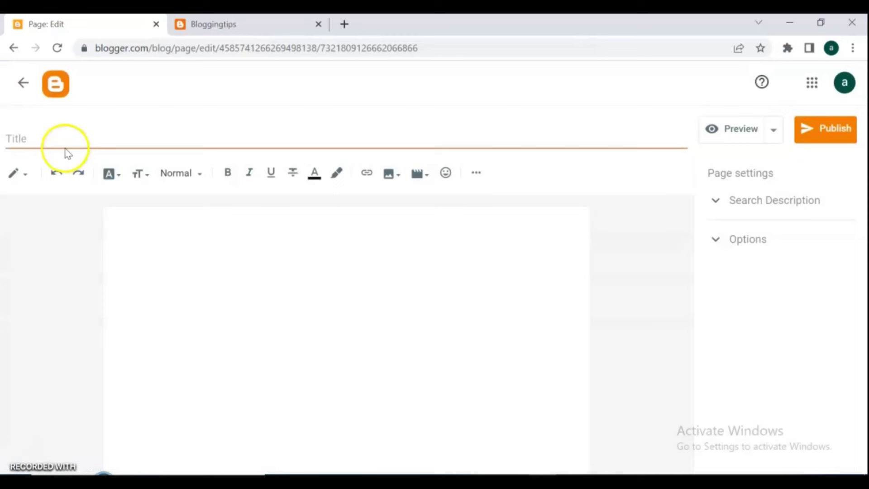
{"action": "left_click", "coordinate": [58, 139]}
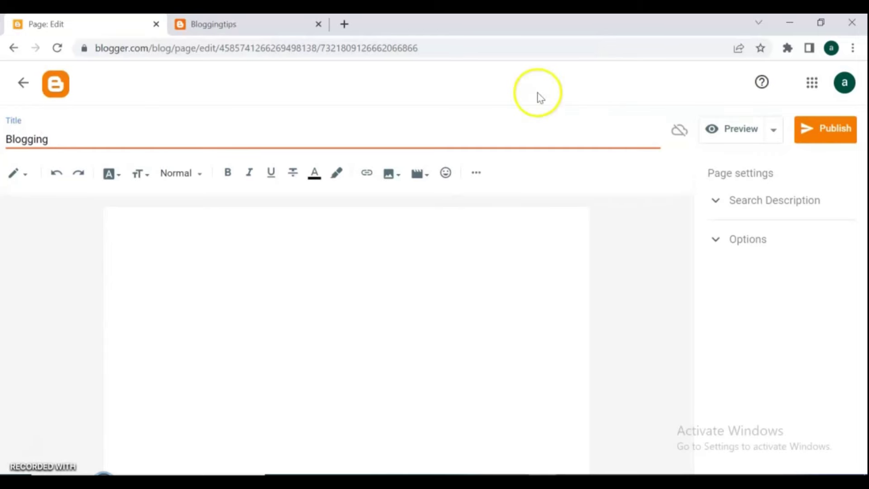
{"action": "left_click", "coordinate": [826, 132]}
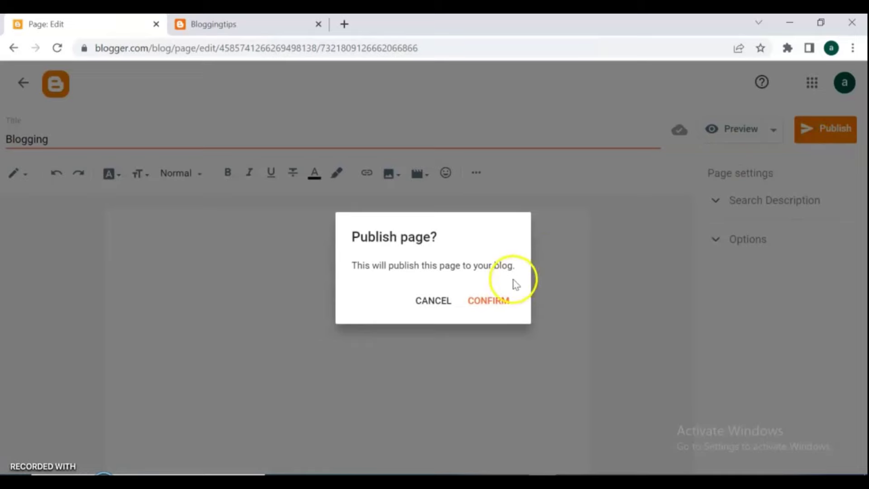
{"action": "left_click", "coordinate": [491, 301]}
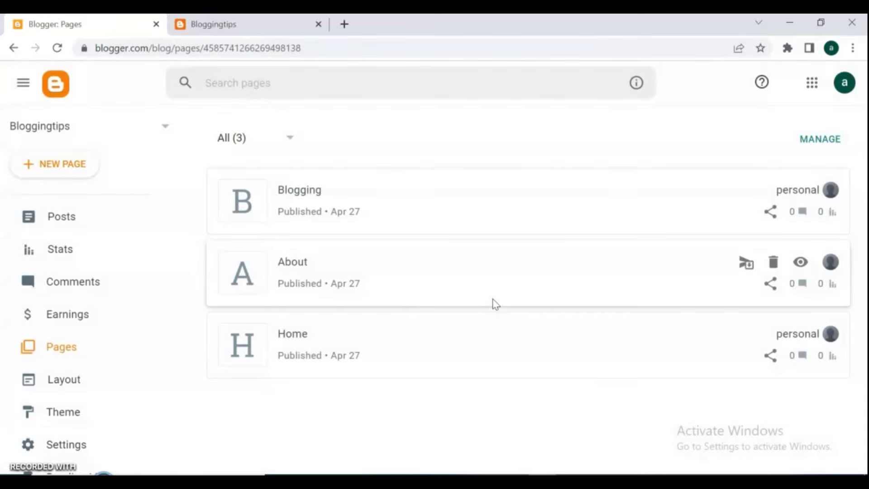
{"action": "left_click", "coordinate": [72, 165]}
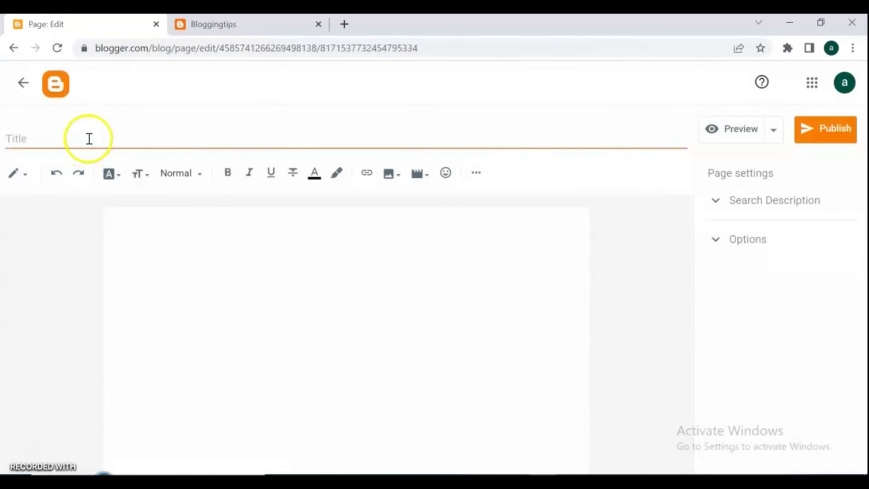
- Title a new page 'Youtube' and publish it
{"action": "left_click", "coordinate": [89, 138]}
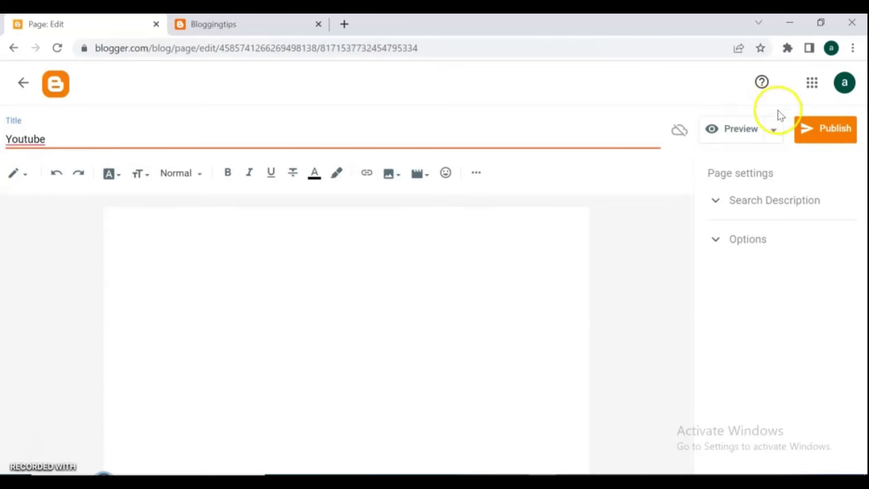
{"action": "left_click", "coordinate": [818, 133]}
{"action": "left_click", "coordinate": [488, 301]}
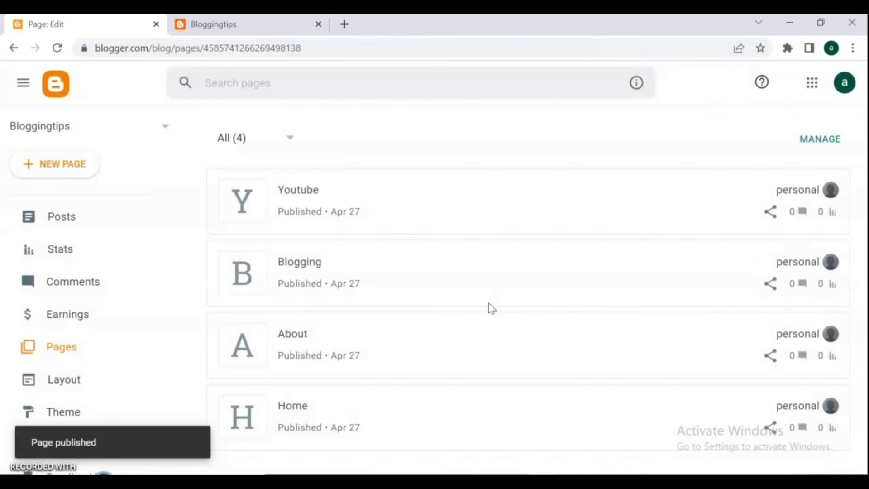
{"action": "left_click", "coordinate": [75, 161]}
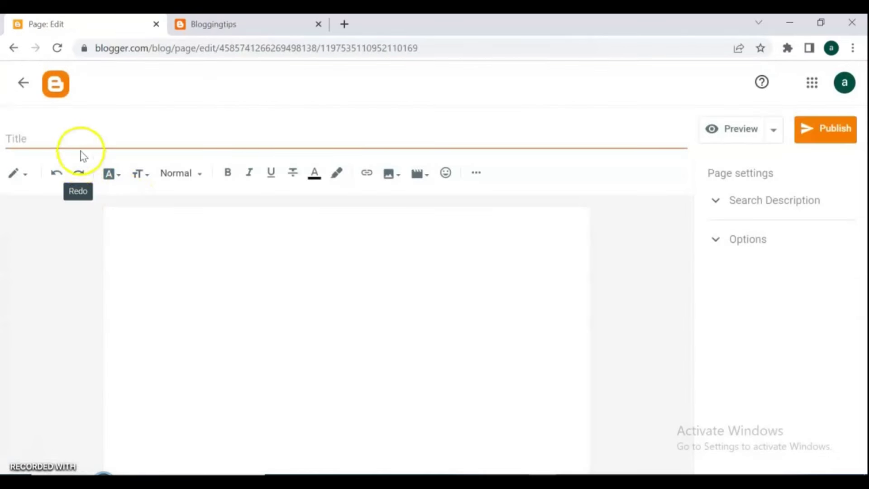
- Publish a fifth page titled 'Contact us', then go to the blog's Layout
{"action": "left_click", "coordinate": [82, 138]}
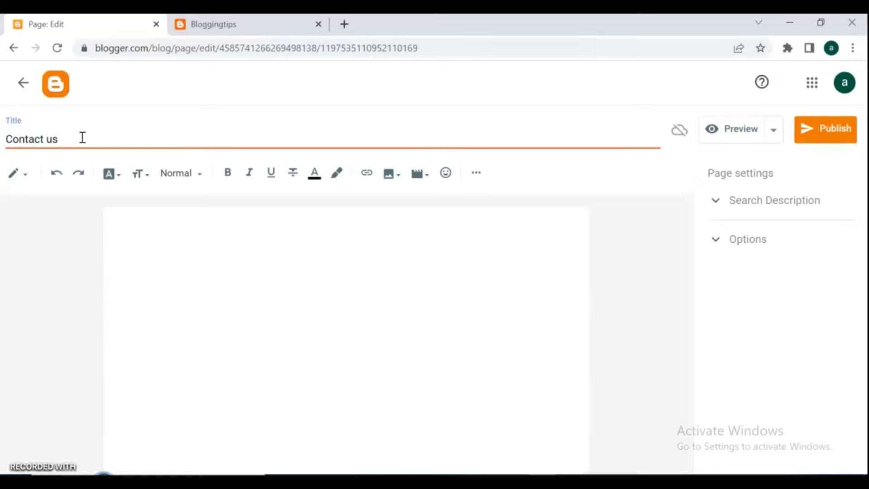
{"action": "left_click", "coordinate": [825, 135]}
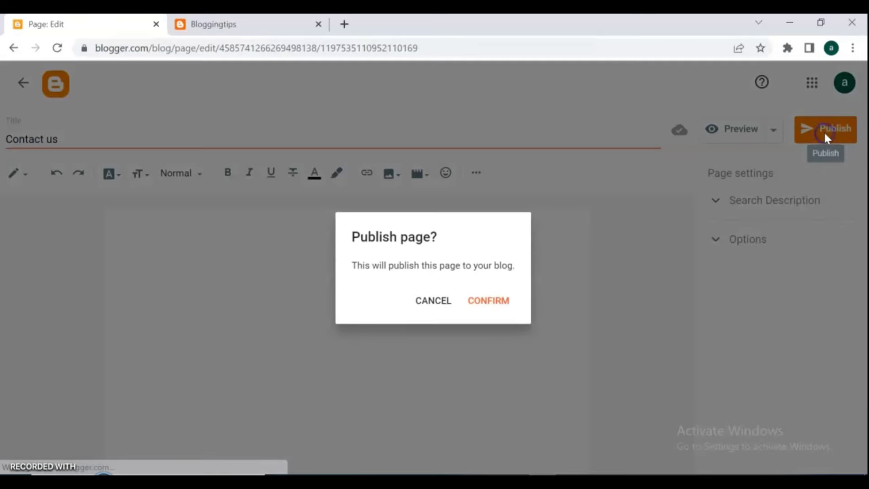
{"action": "left_click", "coordinate": [496, 301]}
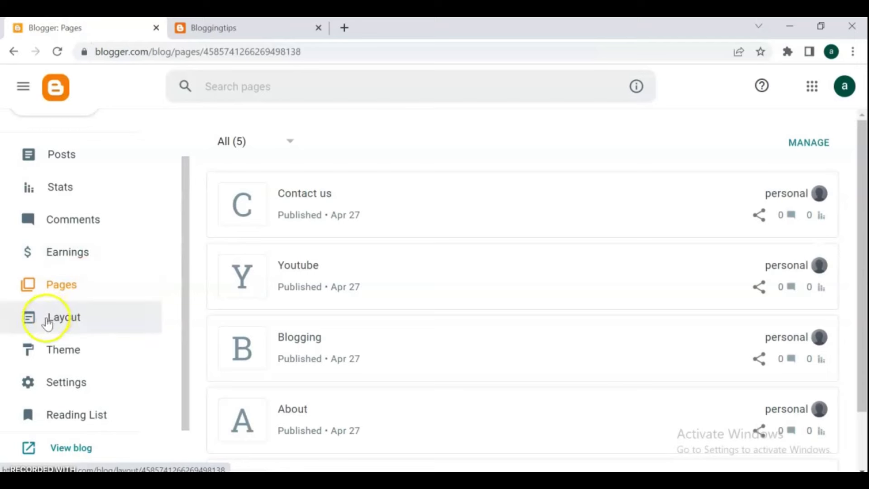
{"action": "left_click", "coordinate": [85, 324]}
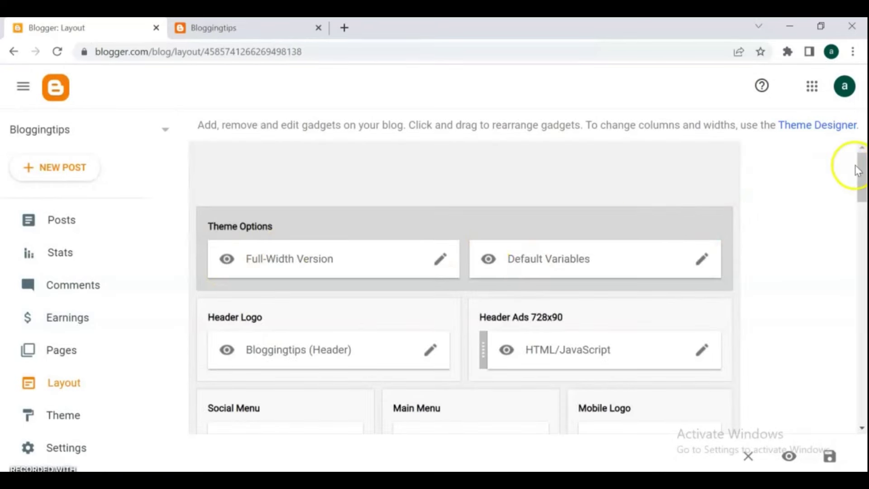
- Add the Pages gadget to Sidebar Right (A) and save it with the title Pages
{"action": "left_click_drag", "start_coordinate": [863, 173], "coordinate": [862, 222]}
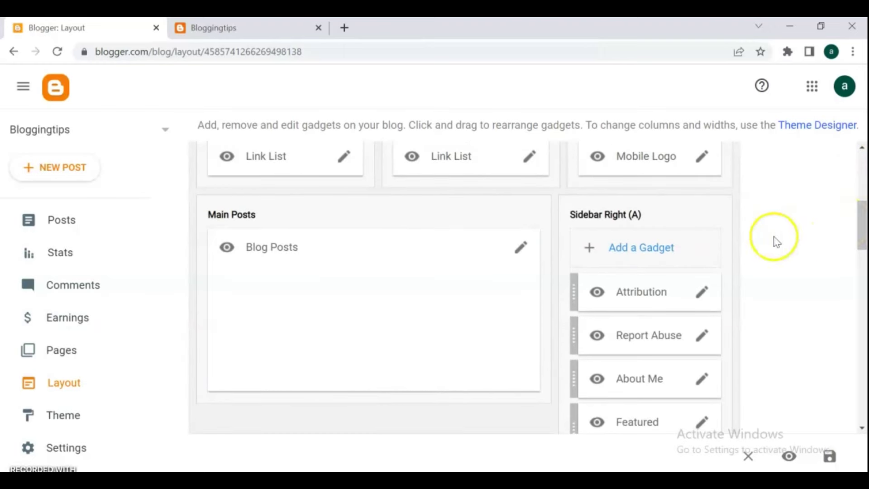
{"action": "left_click", "coordinate": [662, 248]}
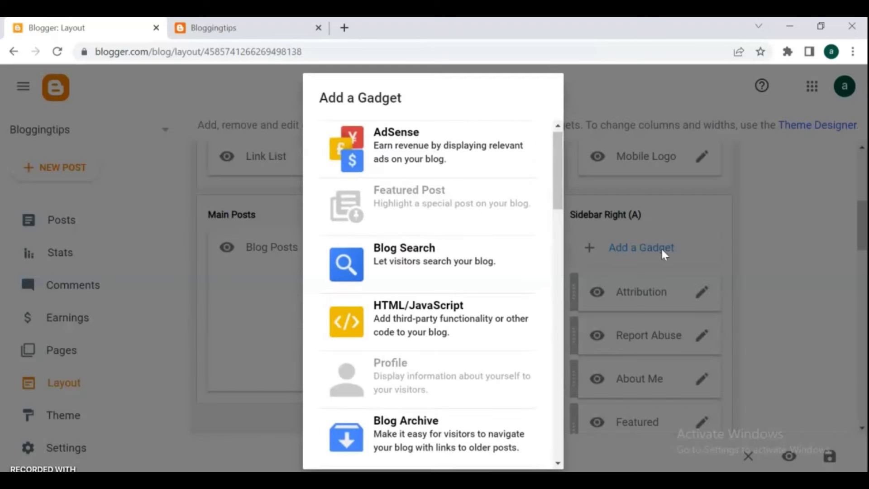
{"action": "left_click", "coordinate": [538, 177]}
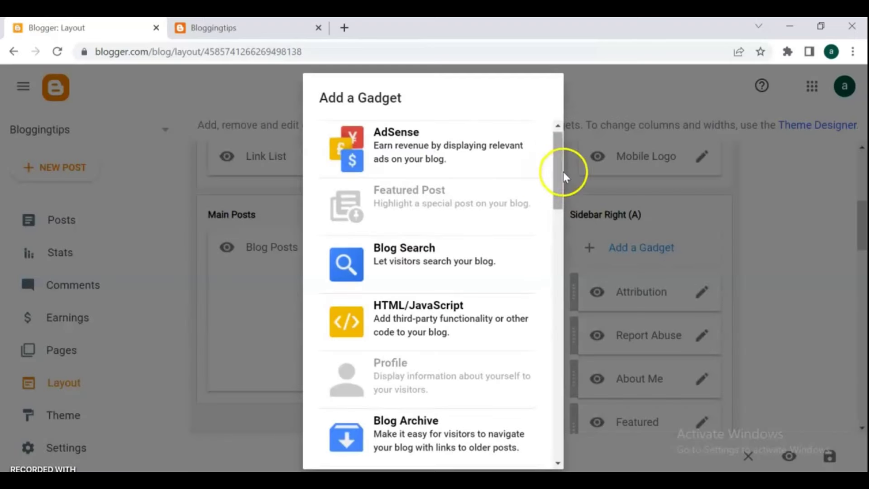
{"action": "left_click_drag", "start_coordinate": [563, 172], "coordinate": [565, 262]}
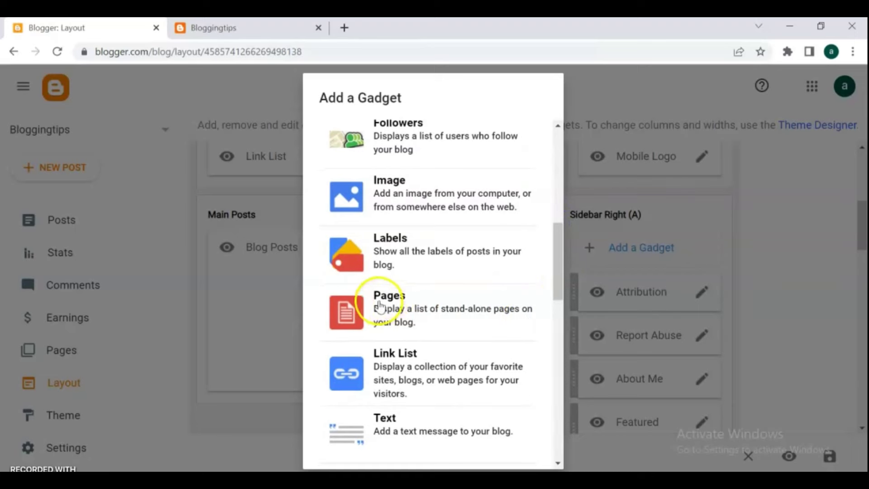
{"action": "left_click", "coordinate": [435, 307]}
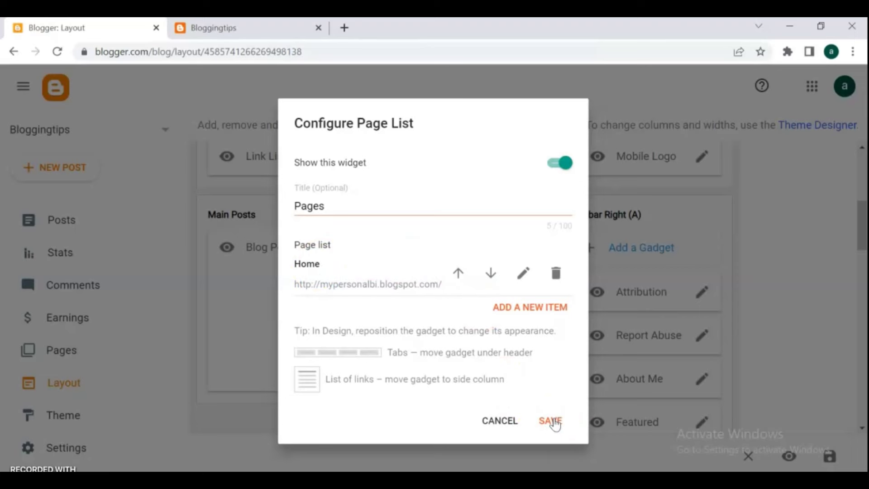
{"action": "left_click", "coordinate": [551, 421]}
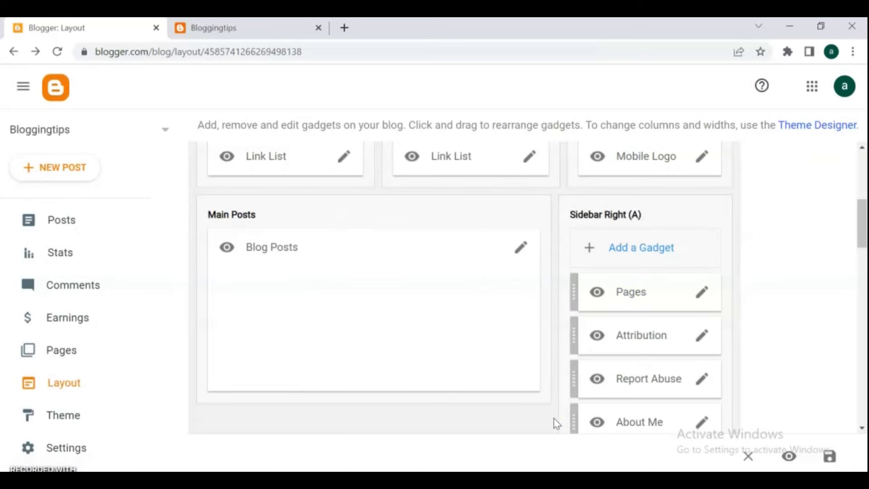
{"action": "left_click", "coordinate": [460, 161]}
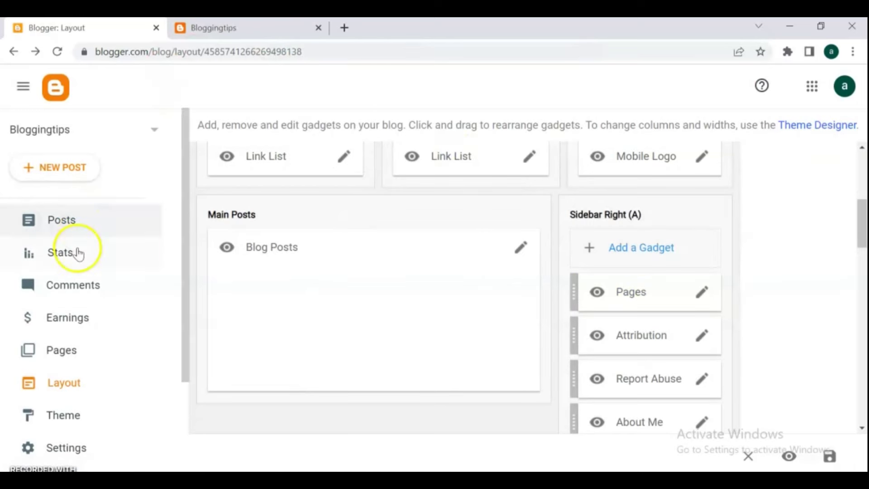
{"action": "left_click", "coordinate": [67, 354]}
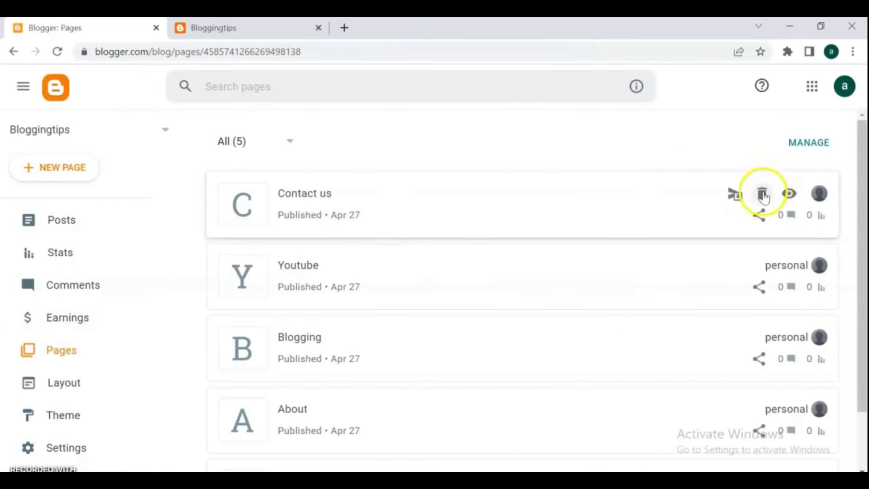
- View the published Contact us, Youtube and About pages, returning to the Pages list each time
{"action": "left_click", "coordinate": [790, 194]}
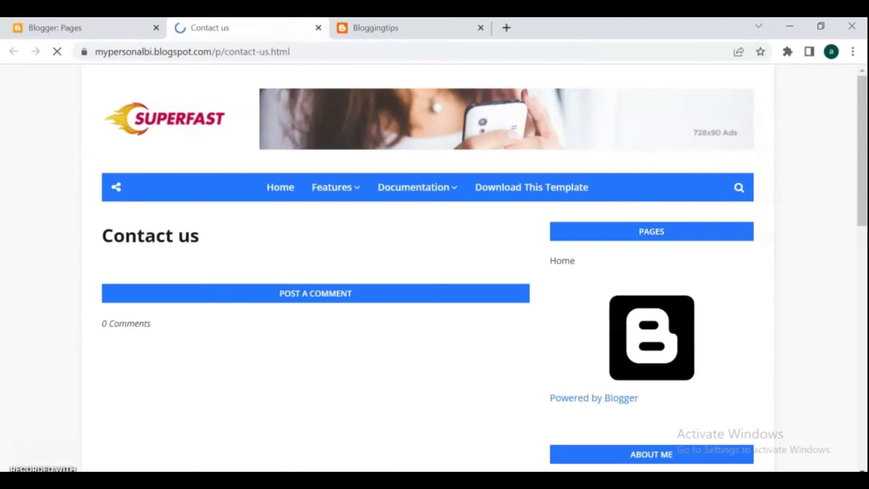
{"action": "left_click", "coordinate": [80, 26]}
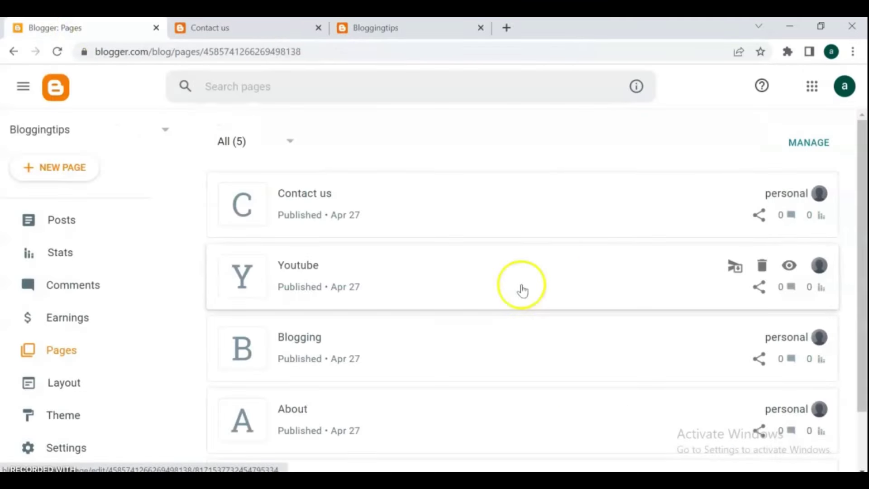
{"action": "left_click", "coordinate": [789, 267]}
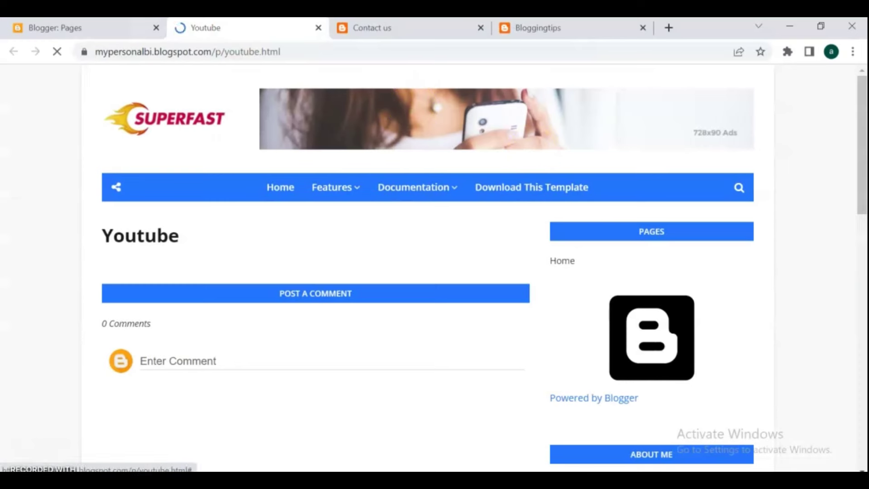
{"action": "left_click", "coordinate": [97, 28]}
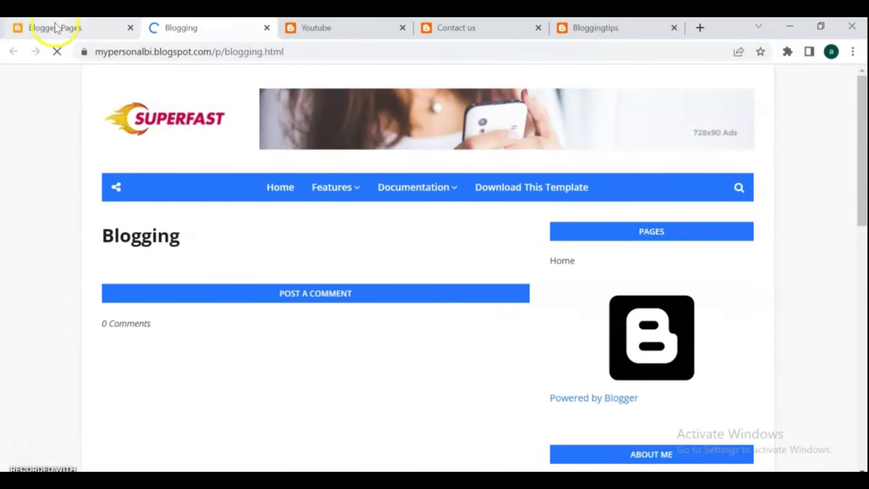
{"action": "left_click", "coordinate": [54, 28]}
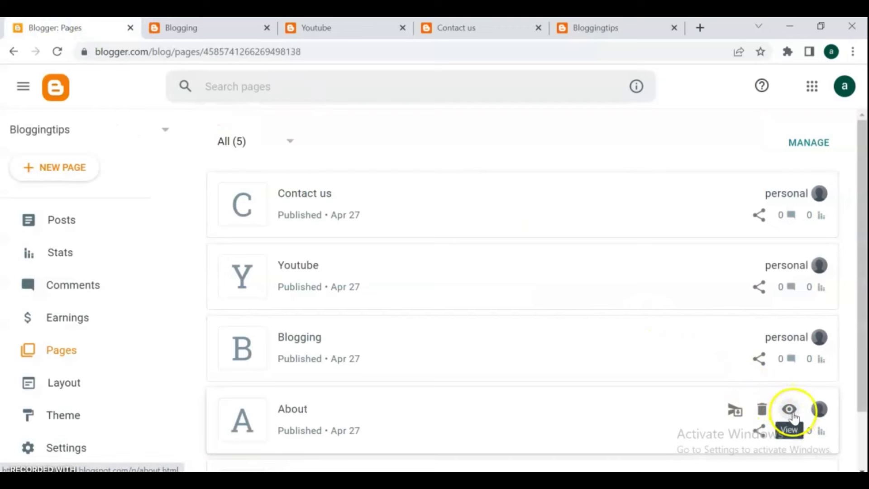
{"action": "left_click", "coordinate": [789, 409]}
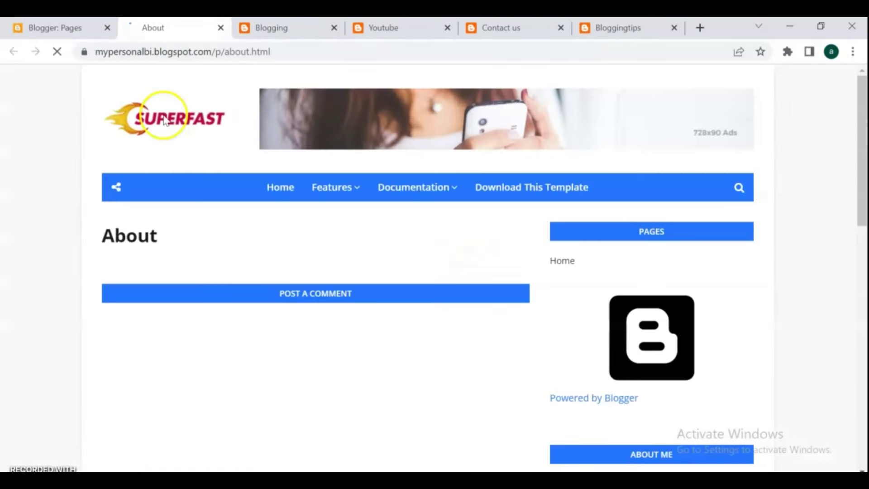
{"action": "left_click", "coordinate": [56, 27]}
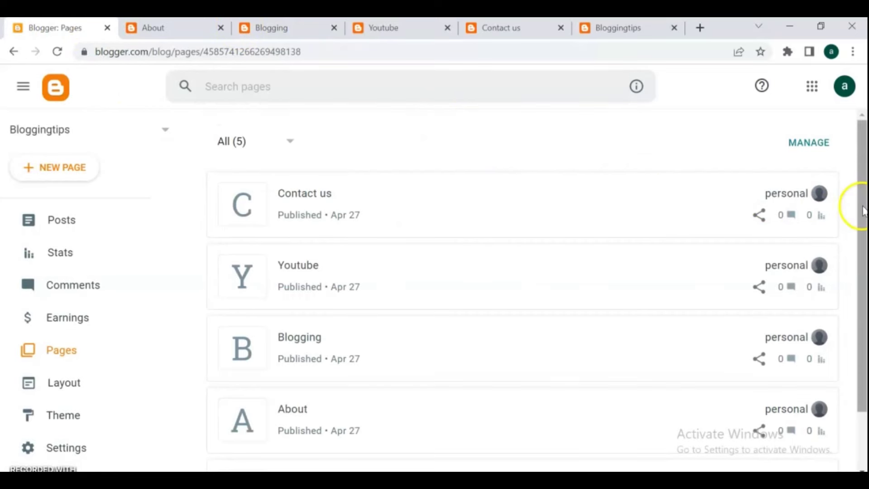
{"action": "left_click_drag", "start_coordinate": [863, 210], "coordinate": [865, 294]}
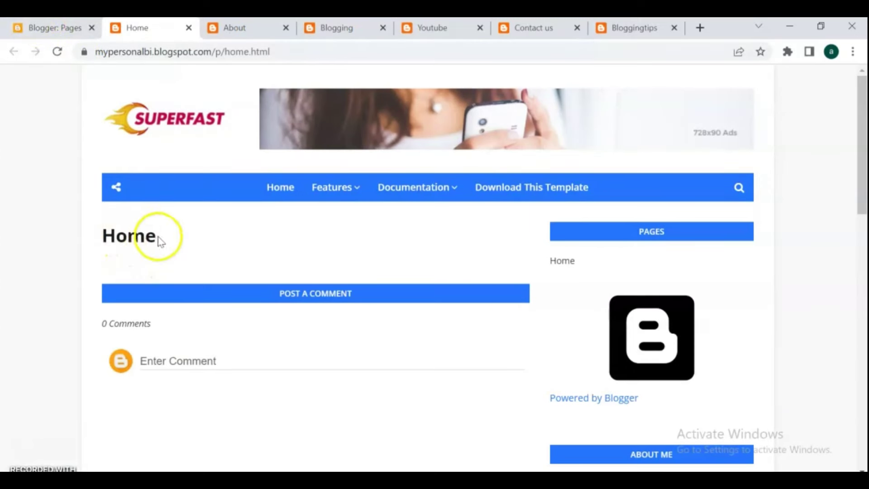
{"action": "left_click", "coordinate": [236, 31]}
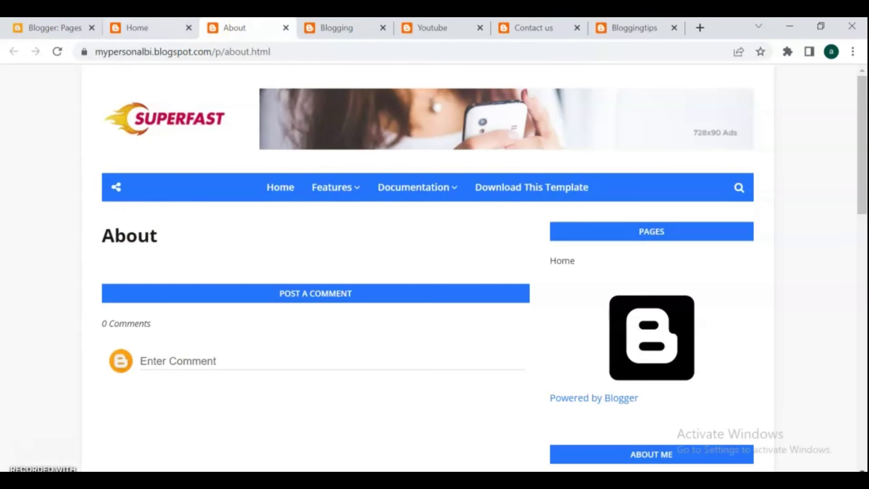
{"action": "left_click", "coordinate": [41, 25]}
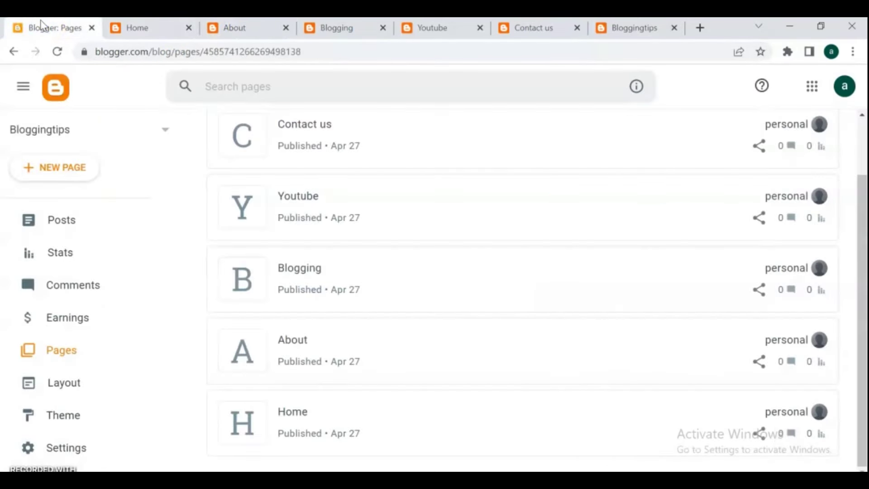
- In Layout, open the Configure Page List settings of the Sidebar Right Pages gadget
{"action": "left_click", "coordinate": [78, 382]}
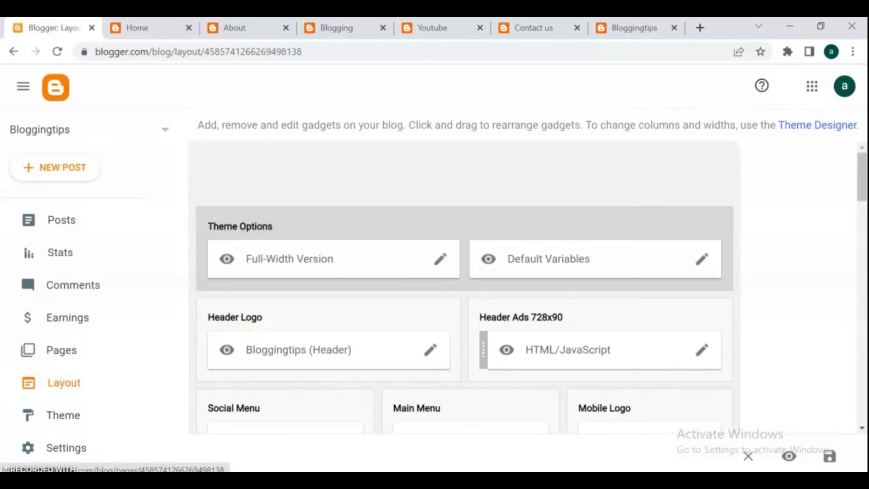
{"action": "left_click_drag", "start_coordinate": [863, 190], "coordinate": [863, 237]}
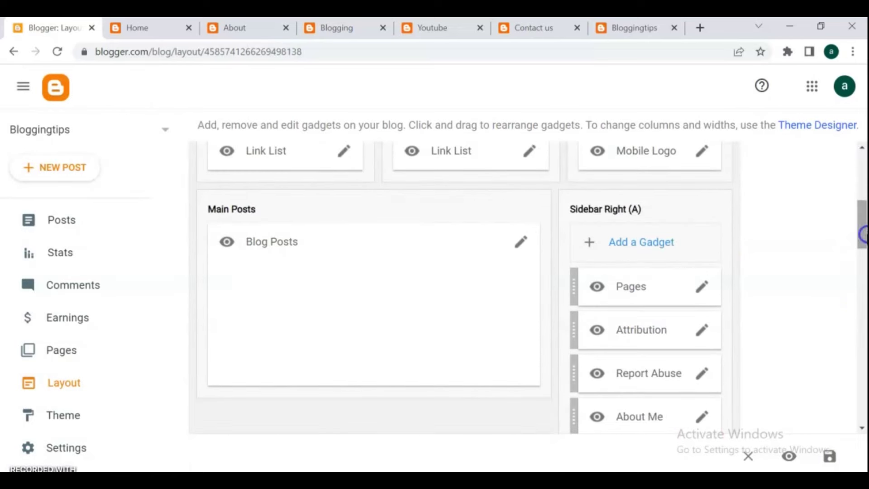
{"action": "left_click", "coordinate": [635, 249]}
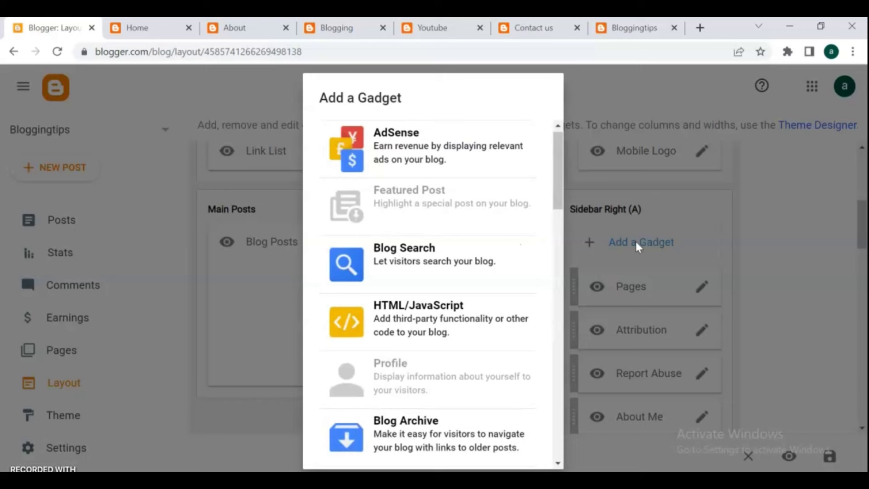
{"action": "left_click", "coordinate": [553, 168]}
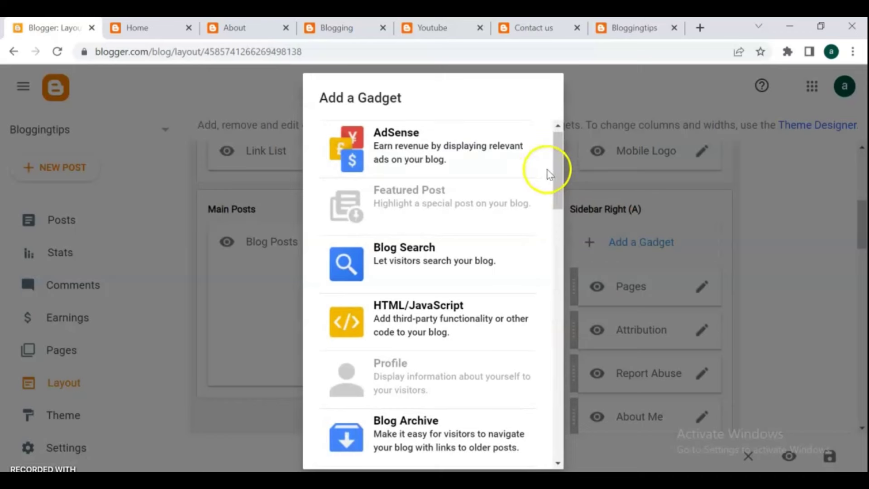
{"action": "left_click_drag", "start_coordinate": [561, 175], "coordinate": [562, 274]}
{"action": "left_click", "coordinate": [412, 276]}
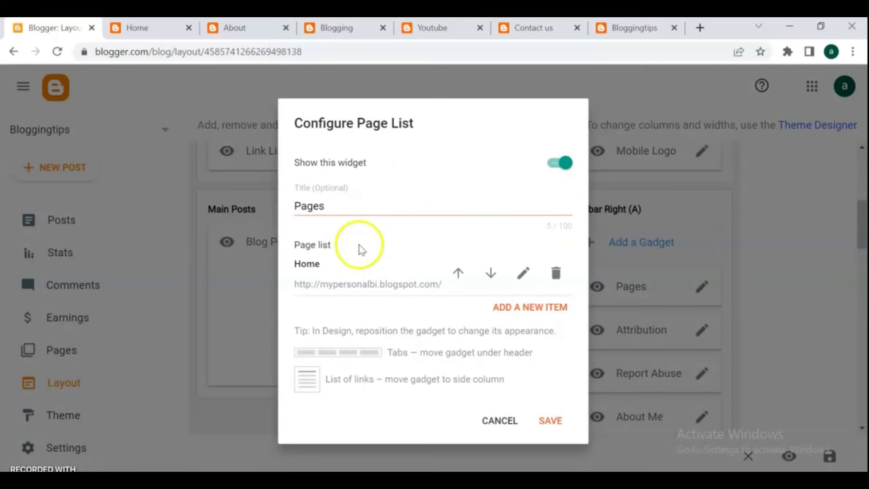
- Change the gadget's Home entry page name to About
{"action": "left_click", "coordinate": [523, 276]}
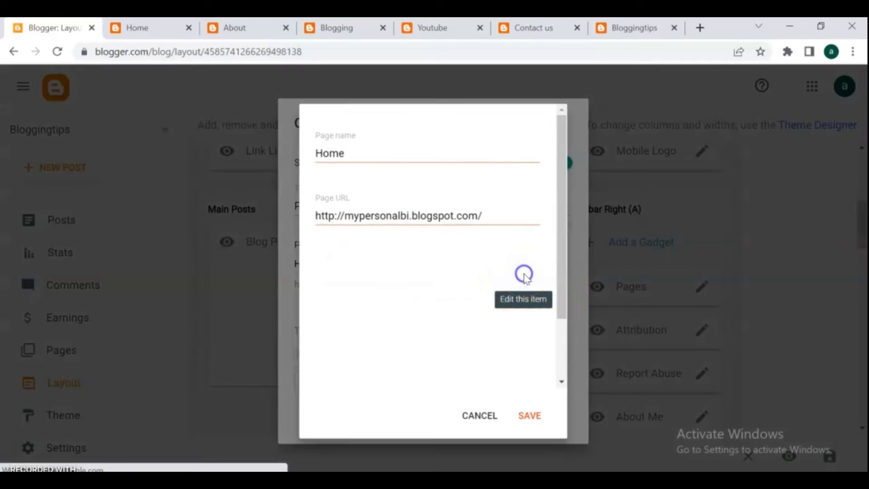
{"action": "left_click_drag", "start_coordinate": [352, 146], "coordinate": [274, 153]}
{"action": "key", "text": "BackSpace"}
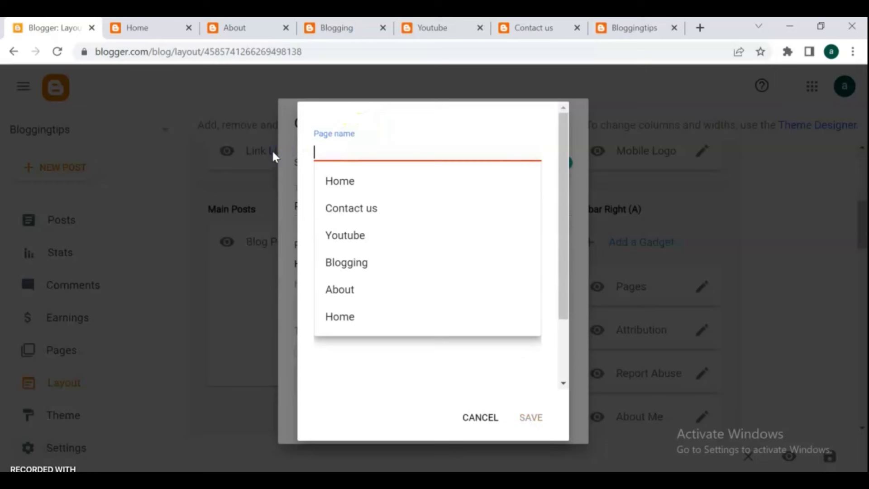
{"action": "type", "text": "About"}
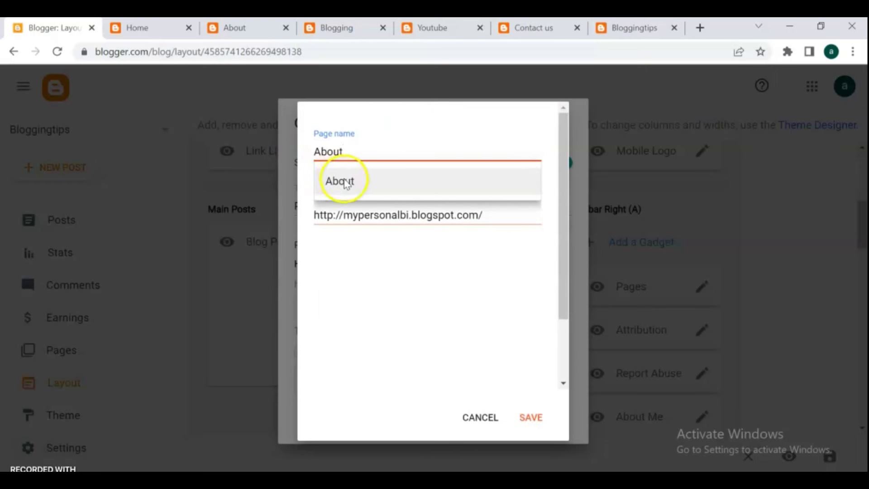
{"action": "left_click", "coordinate": [343, 181]}
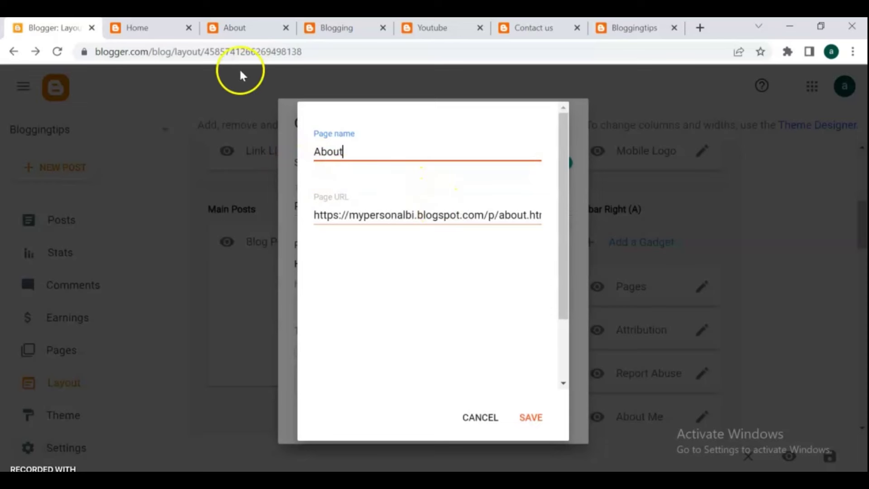
- Paste the About page's about.html address into Page URL and save the link
{"action": "left_click", "coordinate": [245, 31]}
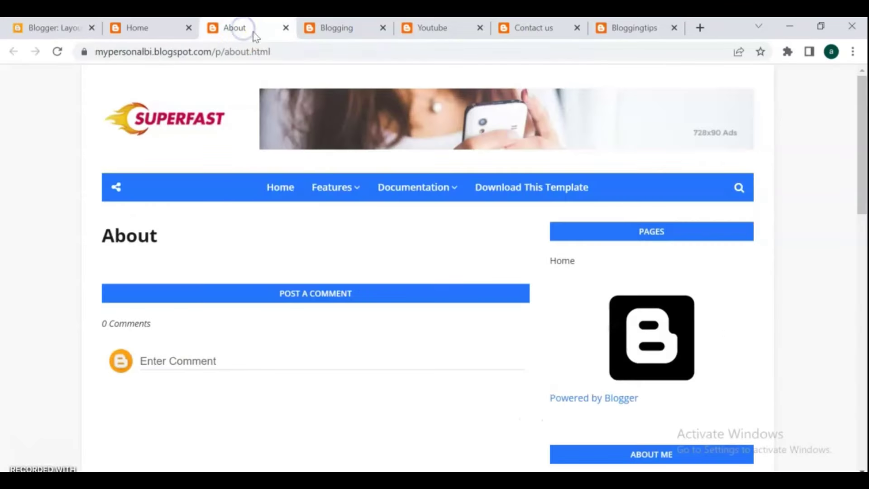
{"action": "left_click", "coordinate": [245, 54]}
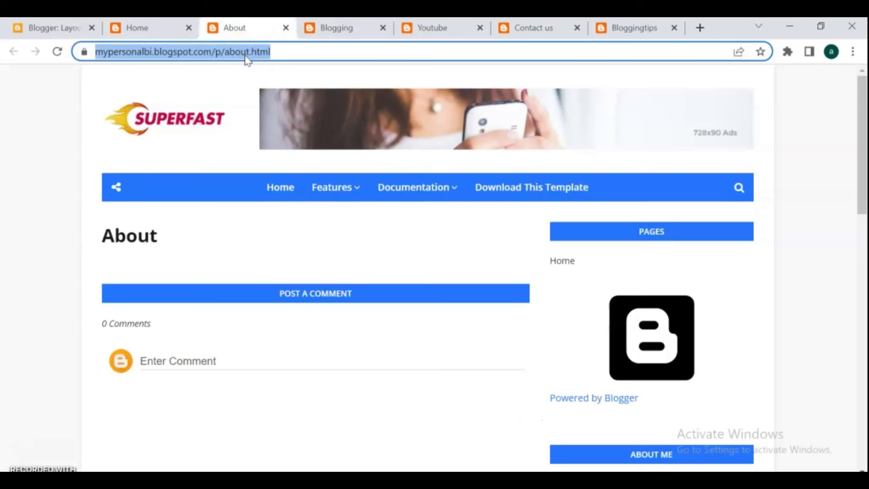
{"action": "right_click", "coordinate": [247, 59]}
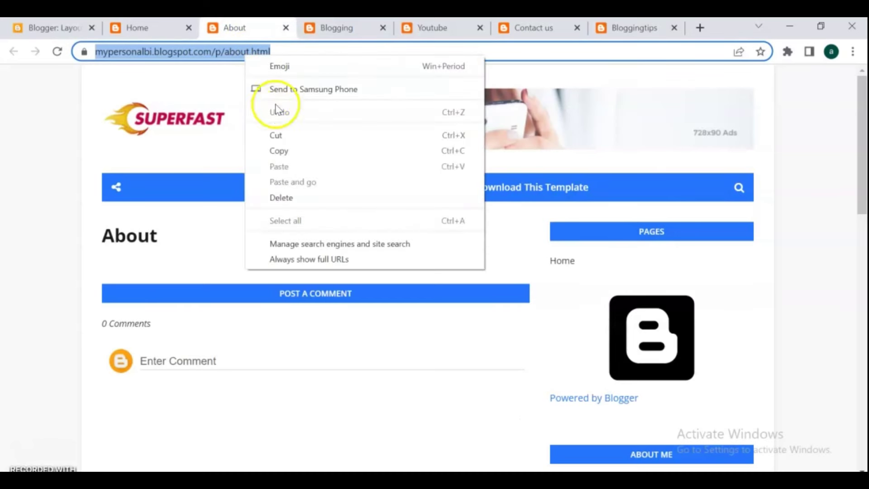
{"action": "left_click", "coordinate": [278, 150]}
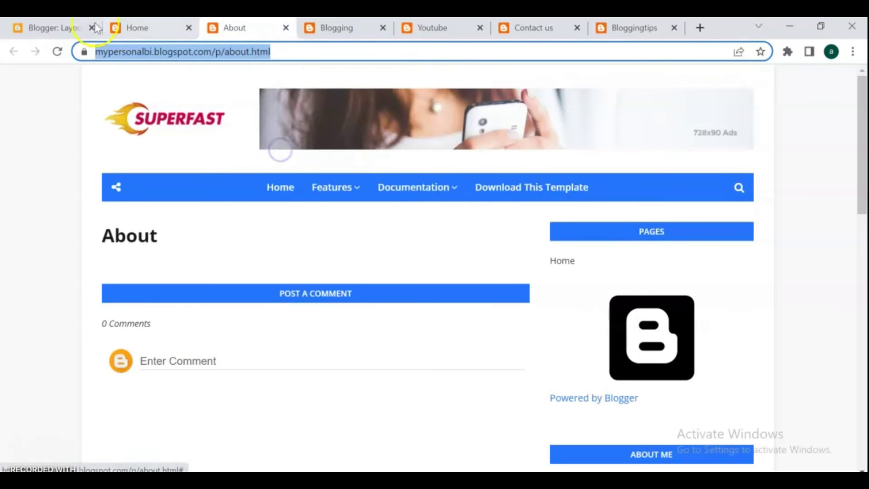
{"action": "left_click", "coordinate": [48, 29]}
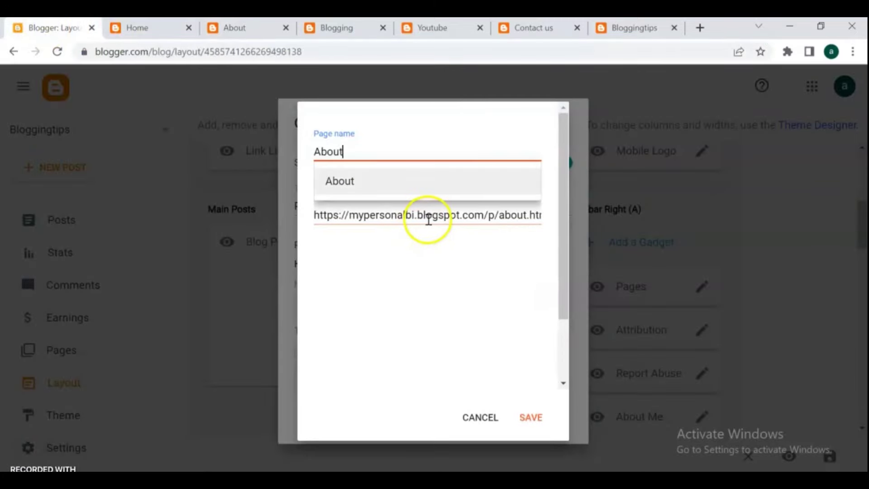
{"action": "left_click", "coordinate": [429, 217]}
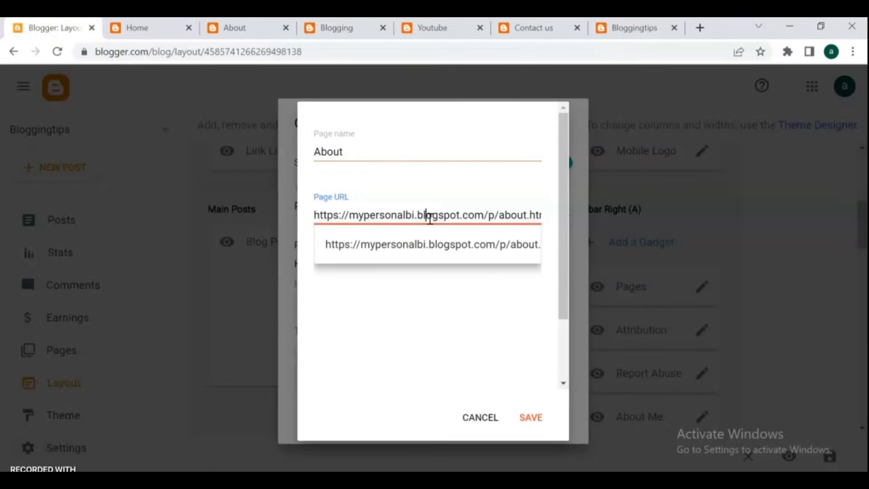
{"action": "key", "text": "ctrl+a"}
{"action": "key", "text": "BackSpace"}
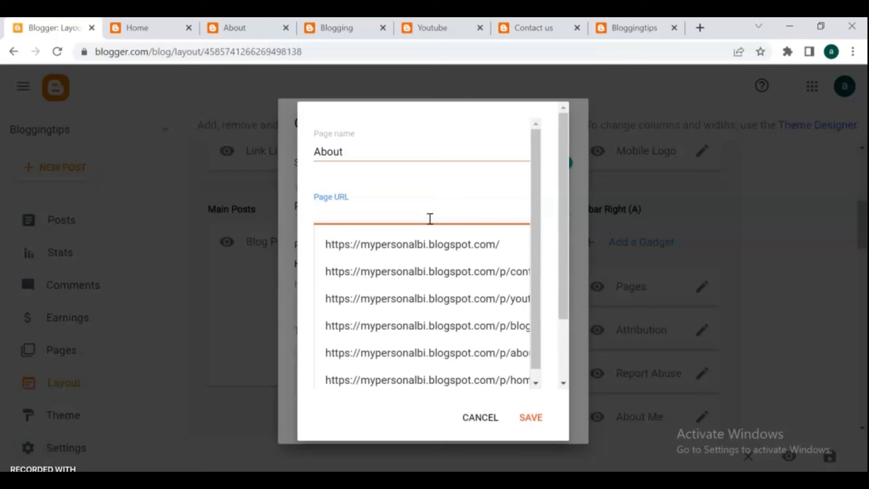
{"action": "key", "text": "ctrl+v"}
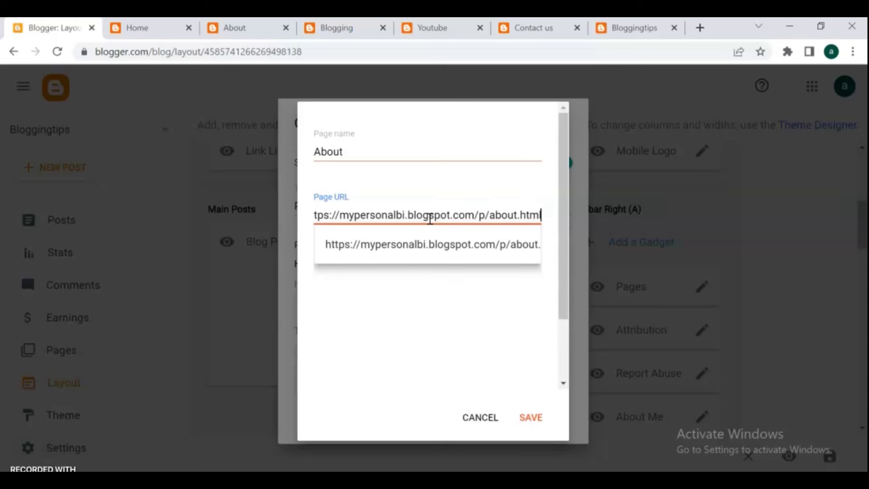
{"action": "left_click", "coordinate": [531, 419]}
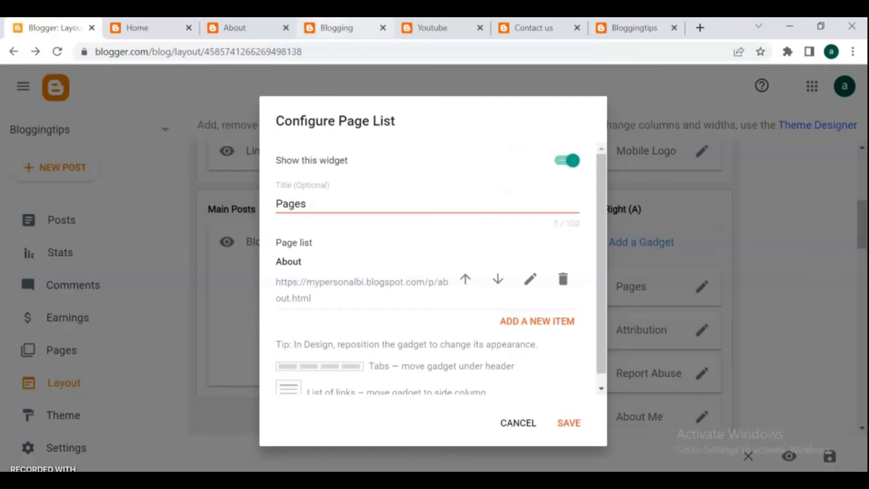
{"action": "left_click", "coordinate": [335, 28]}
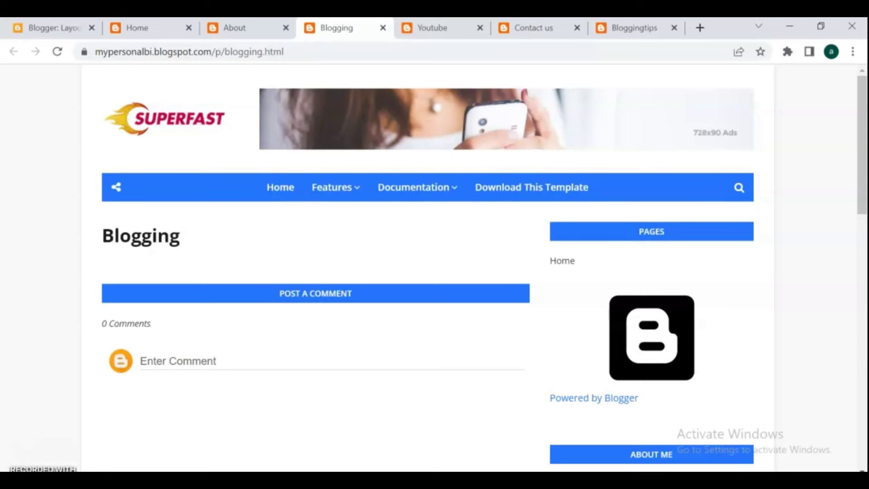
- Switch to the published Youtube page to check it, noting the Pages gadget lists only Home
{"action": "left_click", "coordinate": [430, 28]}
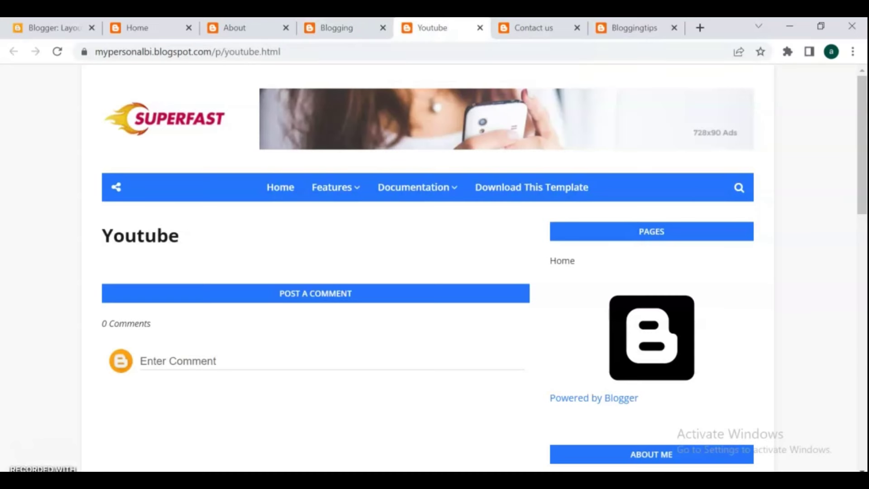
{"action": "left_click", "coordinate": [266, 271]}
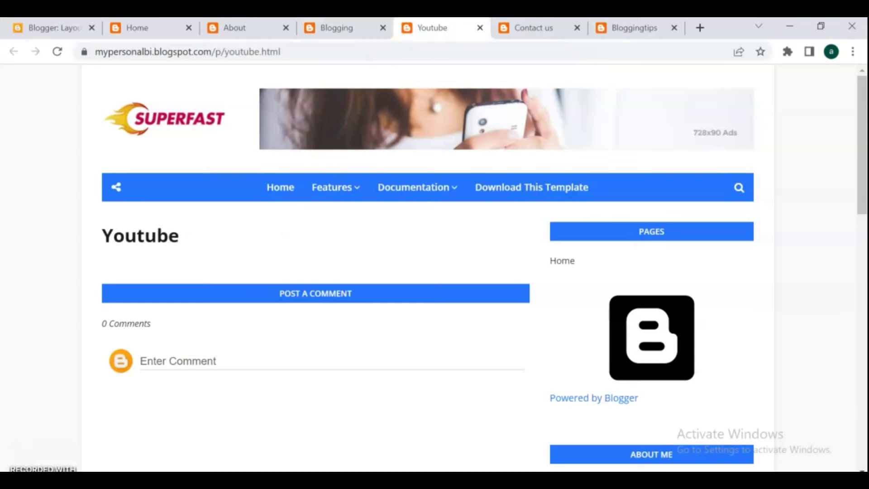